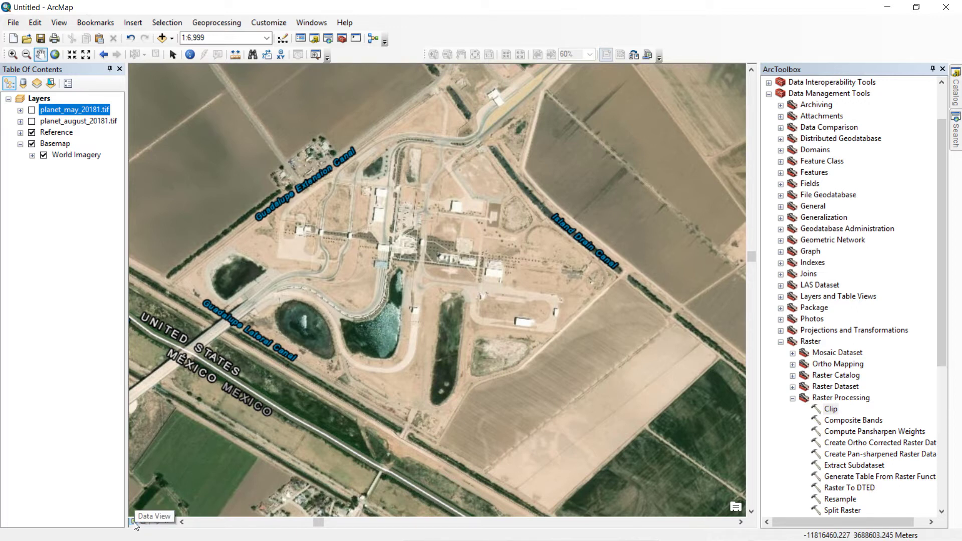
Turn on the planet_august_20181.tif and planet_may_20181.tif layers in layout view and return to data view
{"action": "left_click", "coordinate": [143, 520]}
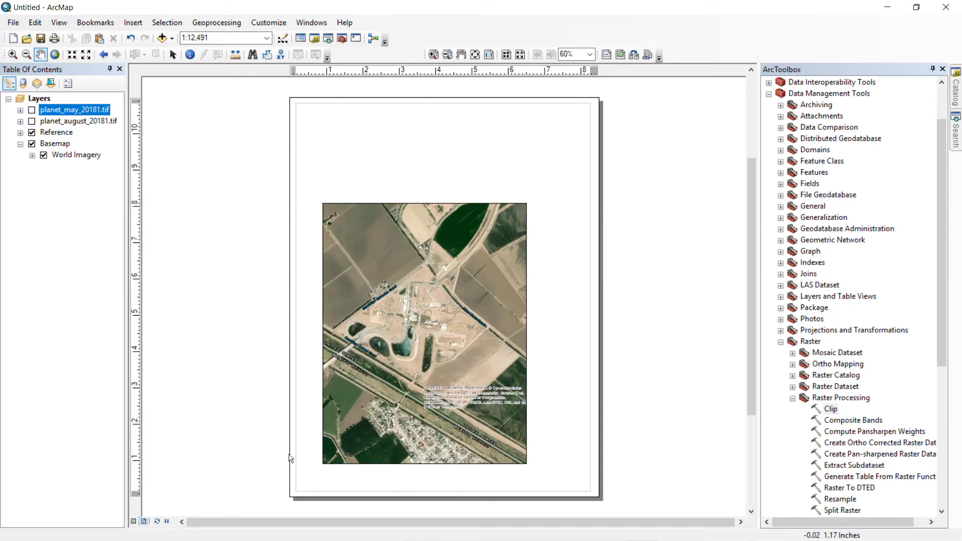
{"action": "left_click", "coordinate": [32, 121]}
{"action": "left_click", "coordinate": [32, 111]}
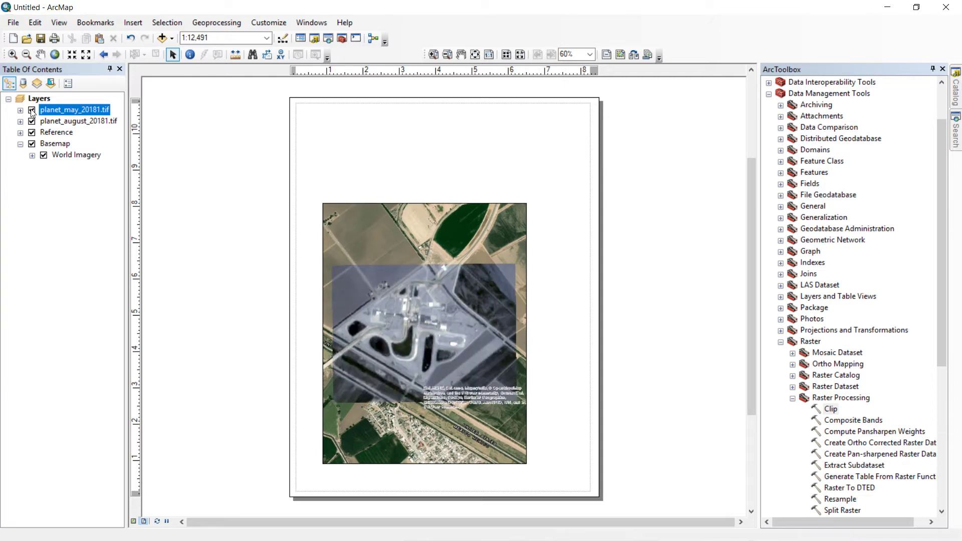
{"action": "left_click", "coordinate": [135, 520]}
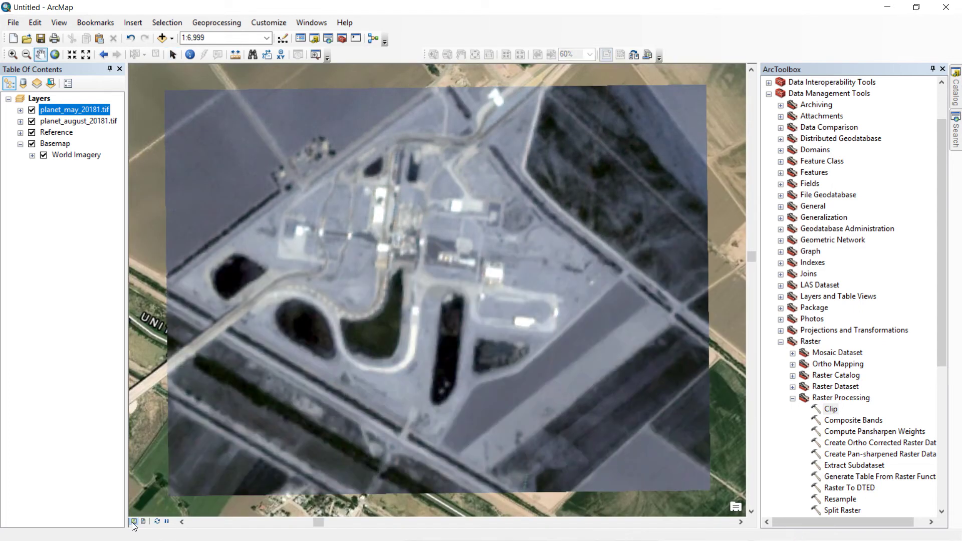
Insert two new data frames into the map document
{"action": "left_click", "coordinate": [133, 23]}
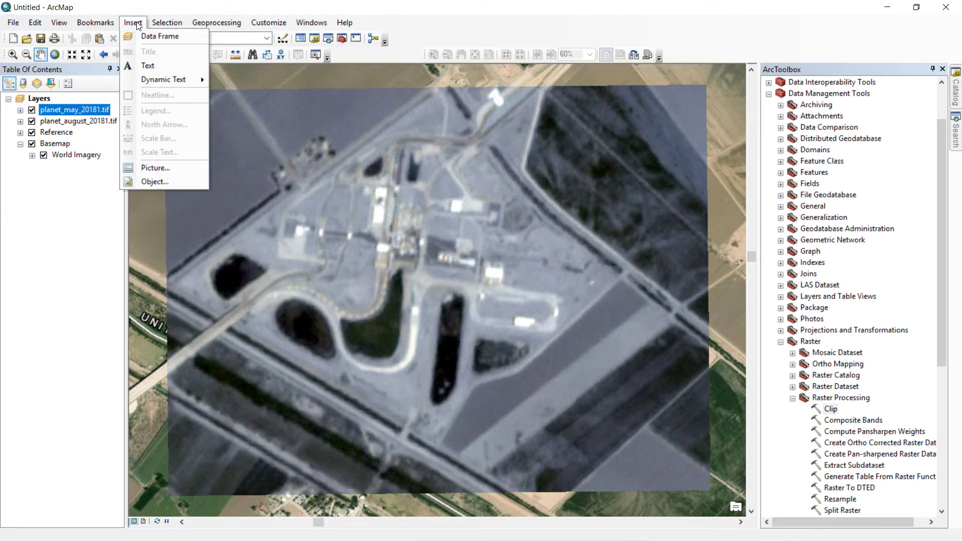
{"action": "left_click", "coordinate": [146, 34]}
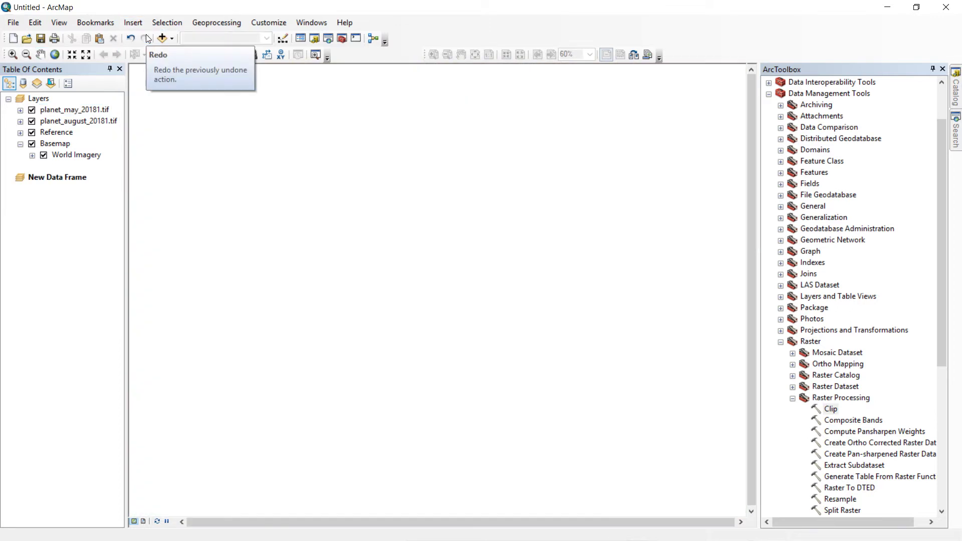
{"action": "left_click", "coordinate": [133, 22]}
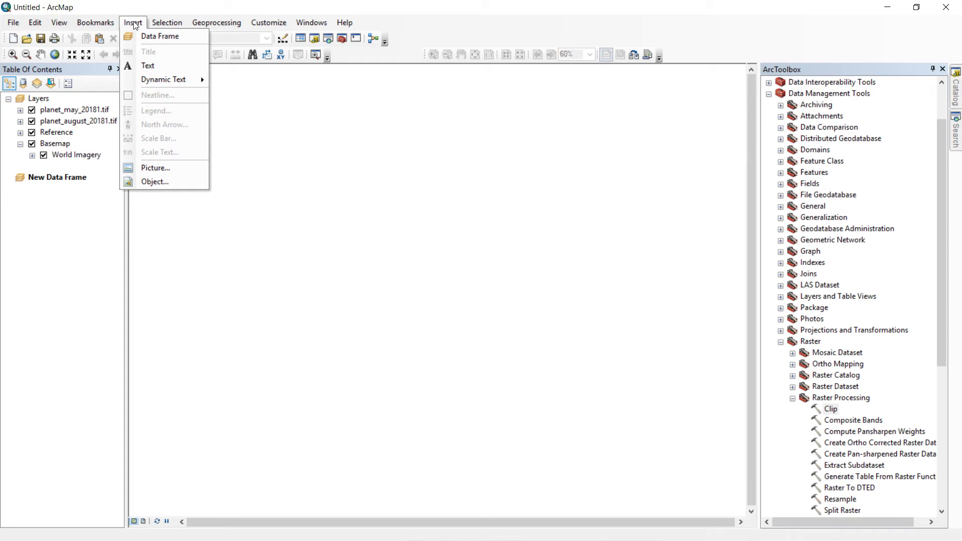
{"action": "left_click", "coordinate": [145, 34]}
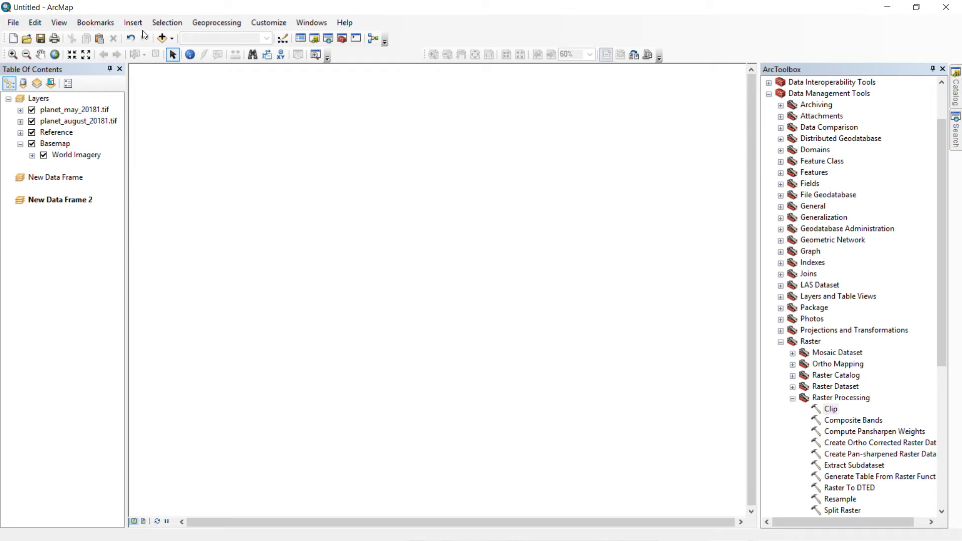
Rename New Data Frame 2 as August
{"action": "left_click", "coordinate": [75, 201]}
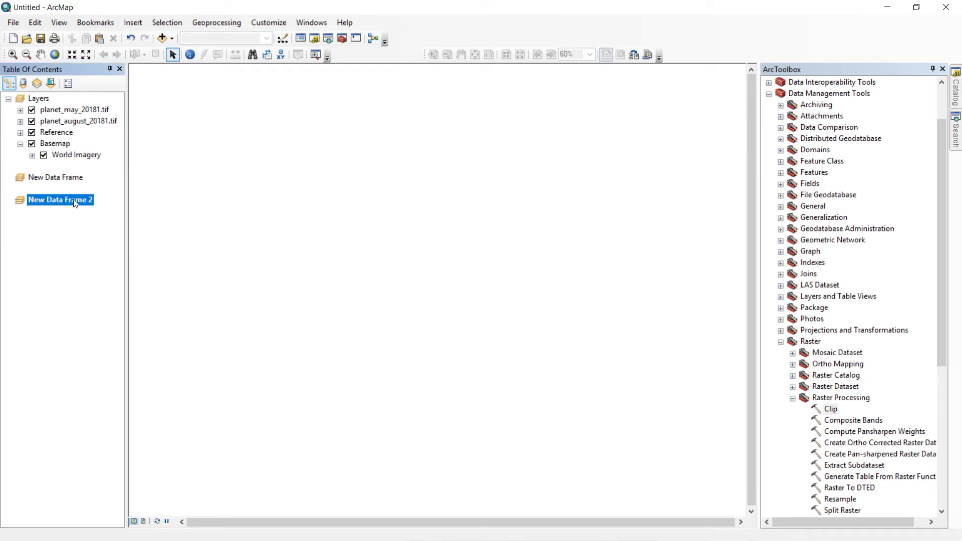
{"action": "left_click", "coordinate": [76, 201]}
{"action": "type", "text": "August"}
{"action": "key", "text": "Return"}
Rename the remaining New Data Frame as May
{"action": "left_click", "coordinate": [65, 179]}
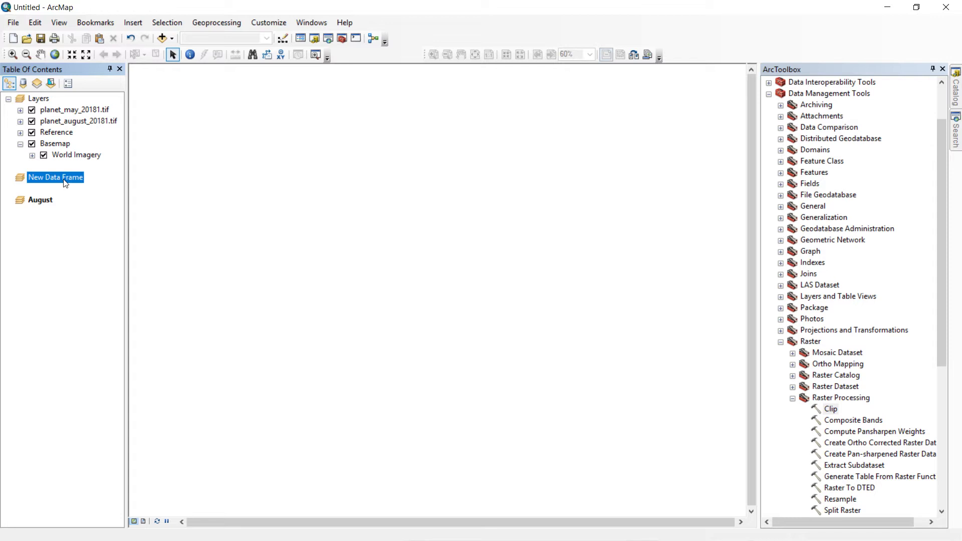
{"action": "left_click", "coordinate": [65, 179]}
{"action": "type", "text": "May"}
{"action": "key", "text": "Return"}
{"action": "left_click", "coordinate": [83, 195]}
Copy the planet_may_20181.tif layer from the Layers data frame and paste it into the May data frame
{"action": "right_click", "coordinate": [78, 112]}
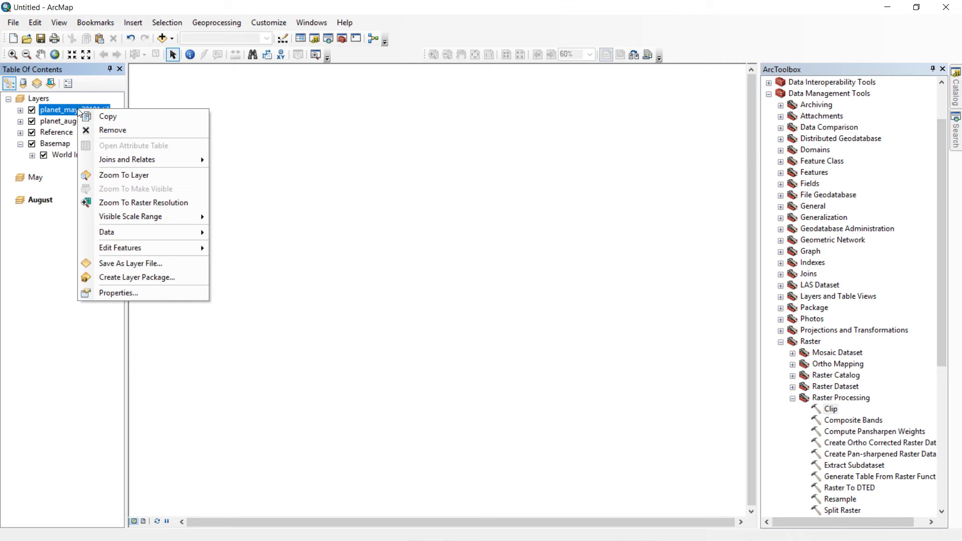
{"action": "left_click", "coordinate": [100, 118]}
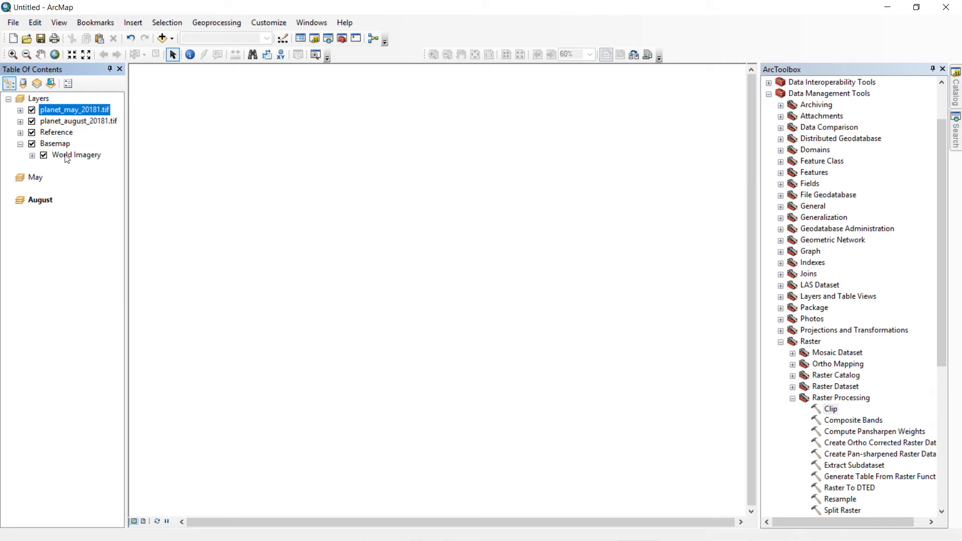
{"action": "right_click", "coordinate": [40, 178]}
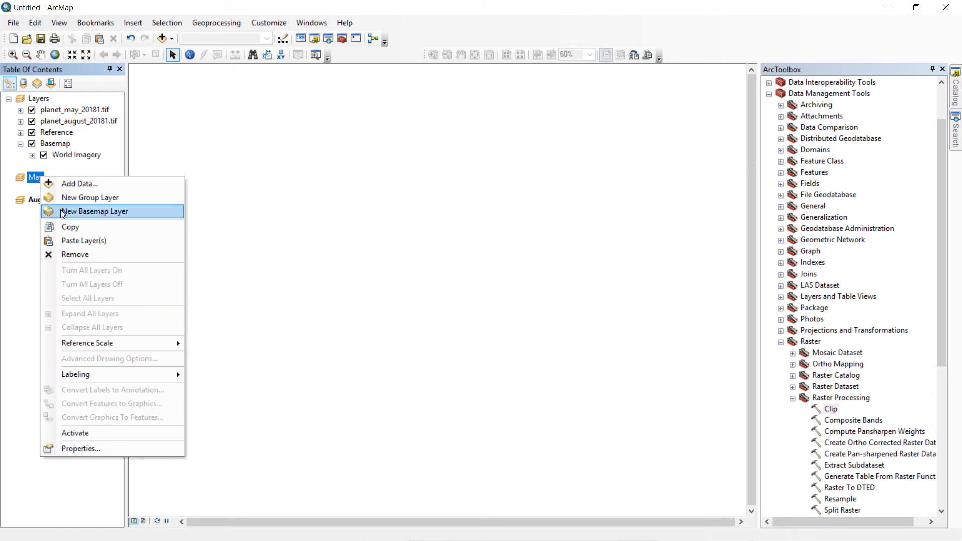
{"action": "left_click", "coordinate": [69, 241]}
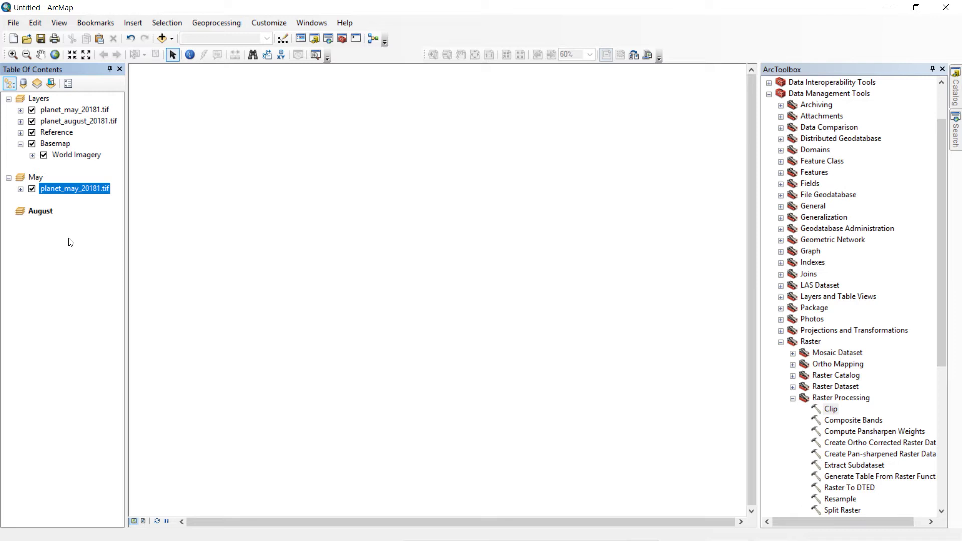
Add planet_august_20181.tif from the TT folder to the August data frame and collapse its band legend
{"action": "left_click", "coordinate": [41, 211]}
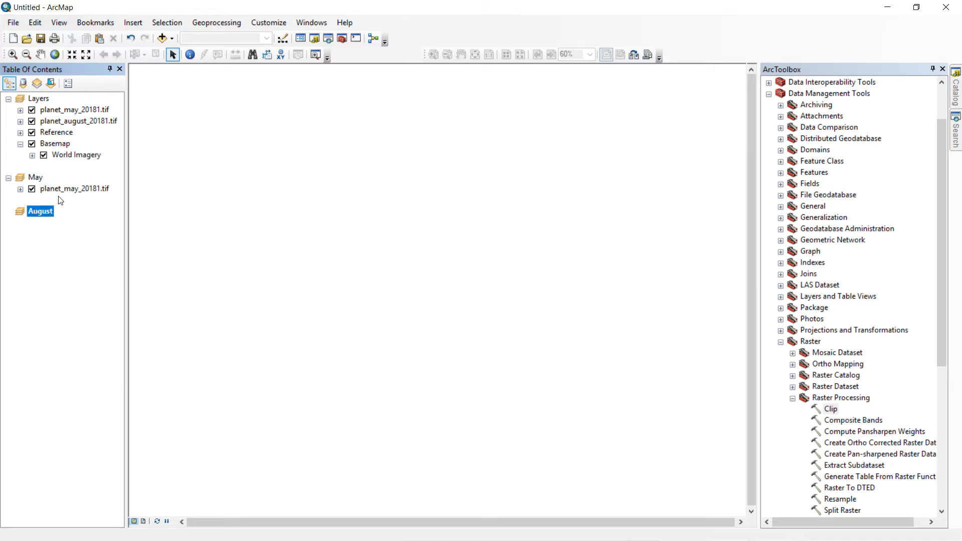
{"action": "left_click", "coordinate": [38, 179]}
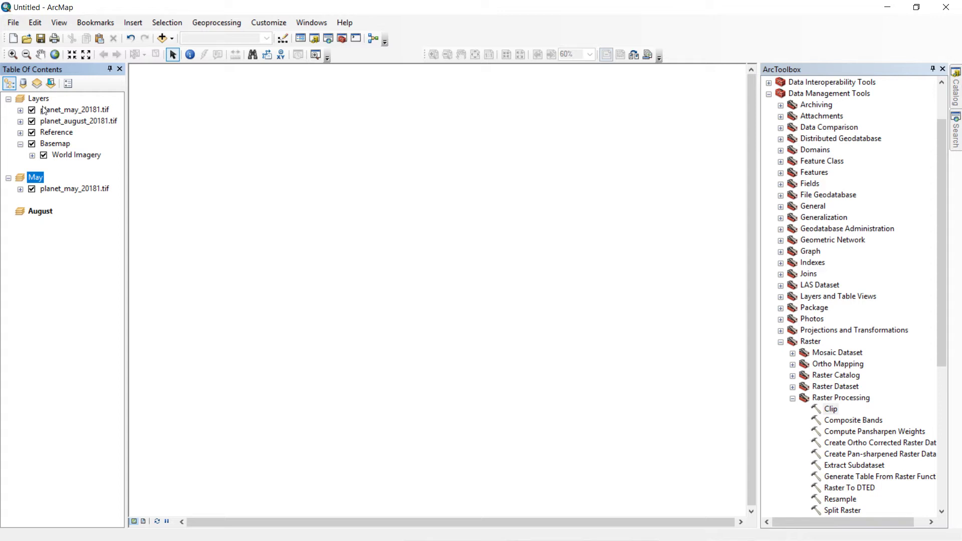
{"action": "left_click", "coordinate": [50, 211]}
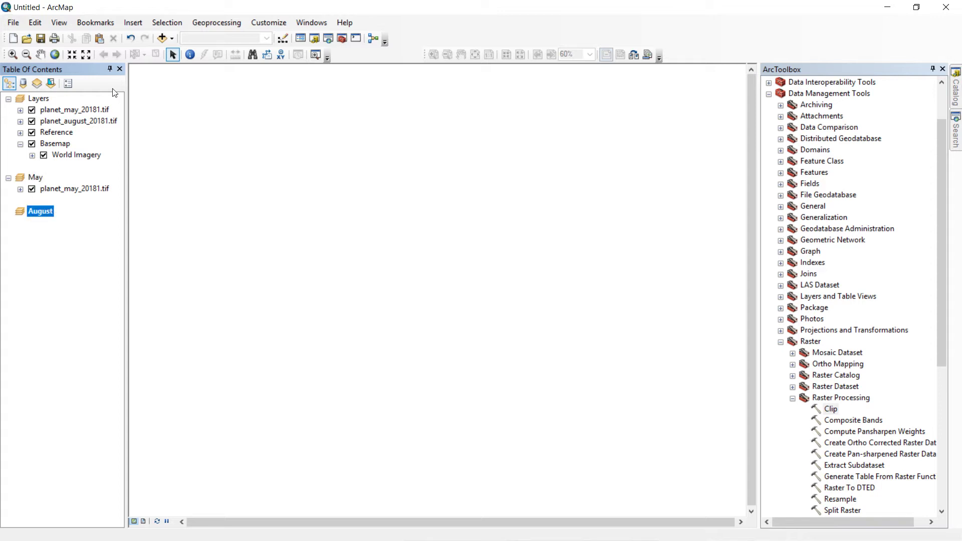
{"action": "left_click", "coordinate": [162, 39]}
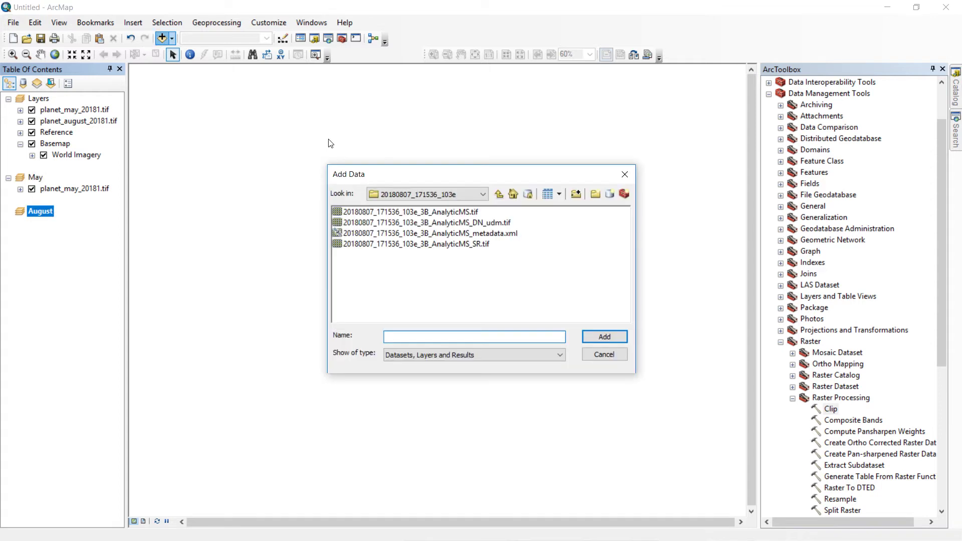
{"action": "left_click", "coordinate": [500, 194]}
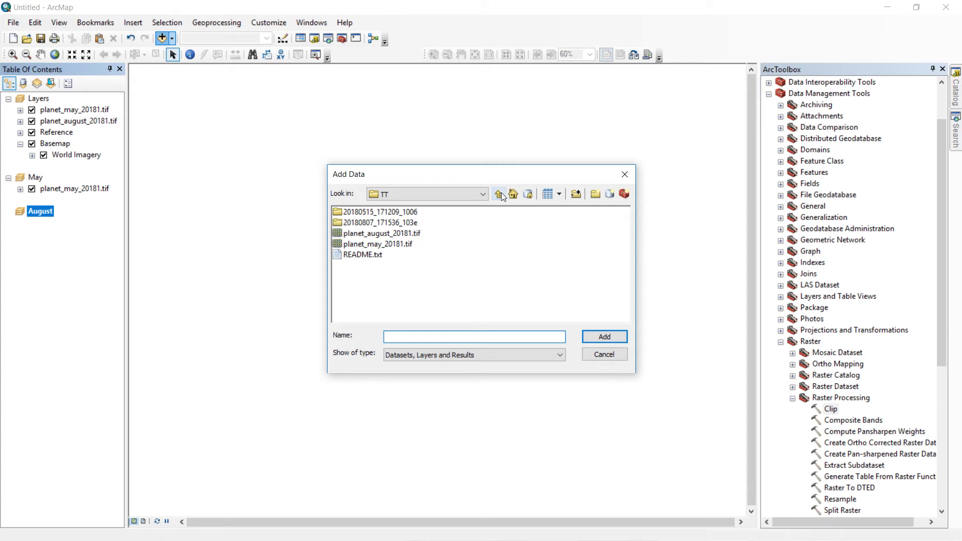
{"action": "left_click", "coordinate": [407, 234]}
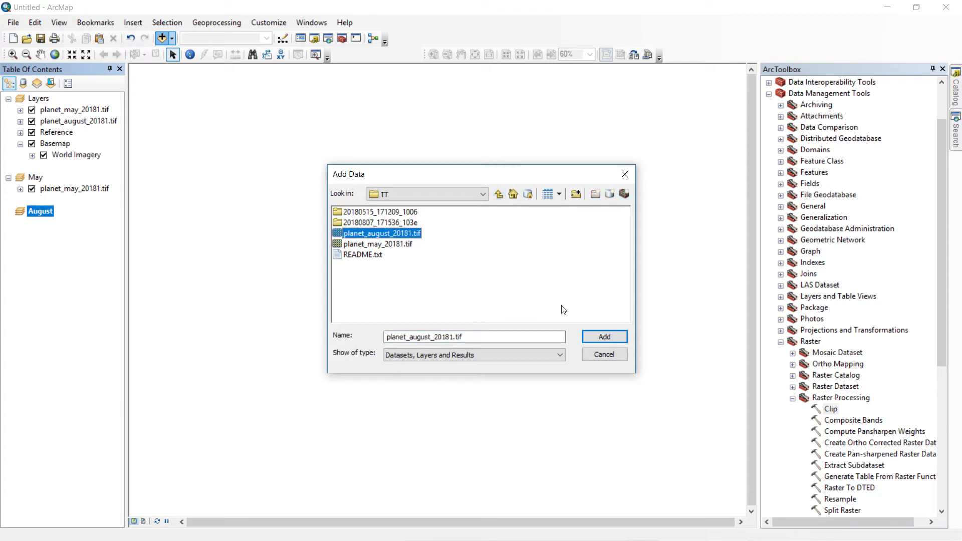
{"action": "left_click", "coordinate": [603, 336]}
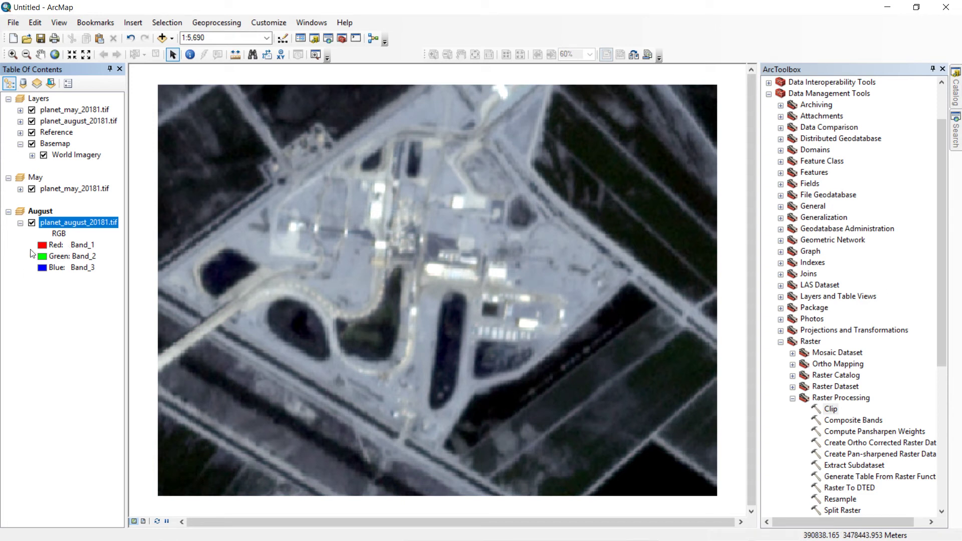
{"action": "left_click", "coordinate": [20, 223]}
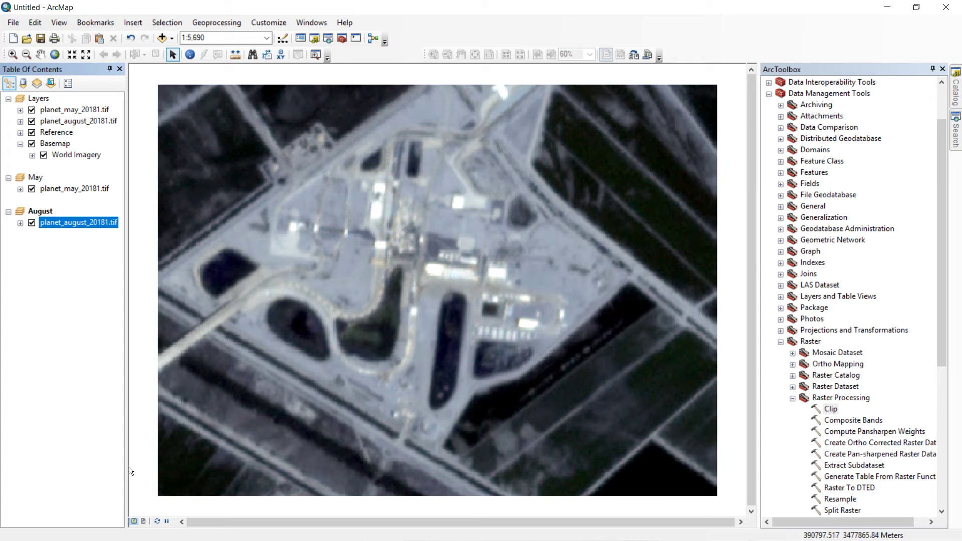
Switch to layout view and move the August data frame to the page's upper right and the May data frame to its lower right
{"action": "left_click", "coordinate": [142, 520]}
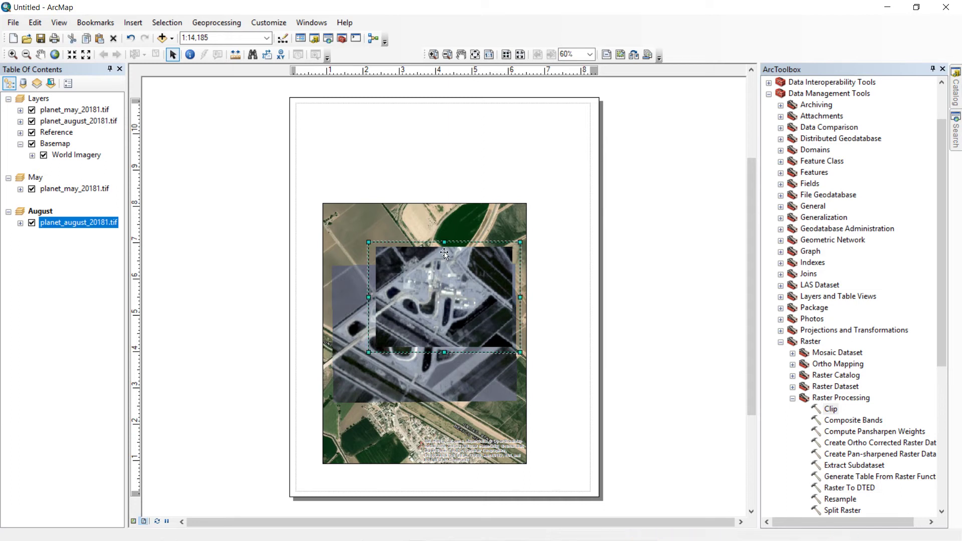
{"action": "left_click", "coordinate": [420, 244]}
{"action": "left_click_drag", "start_coordinate": [433, 223], "coordinate": [487, 122]}
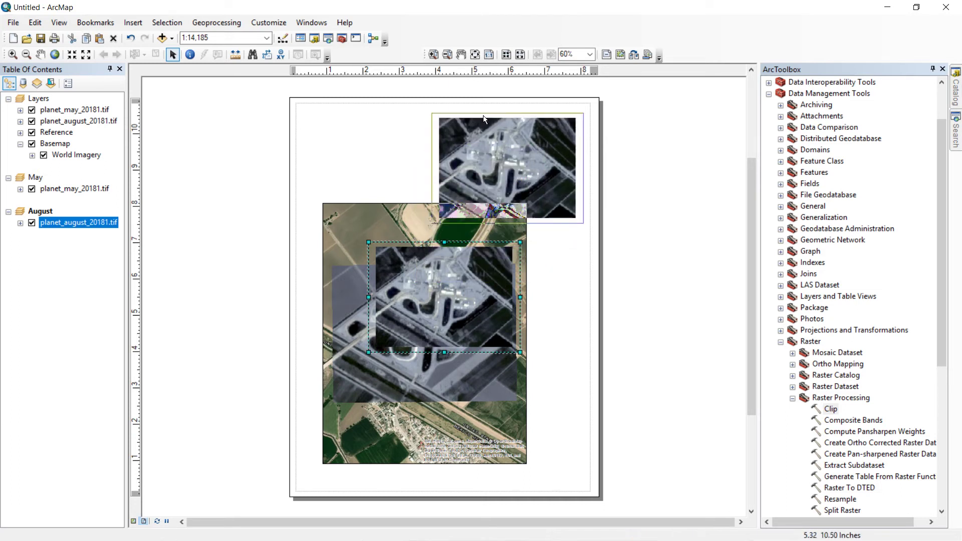
{"action": "left_click", "coordinate": [462, 263]}
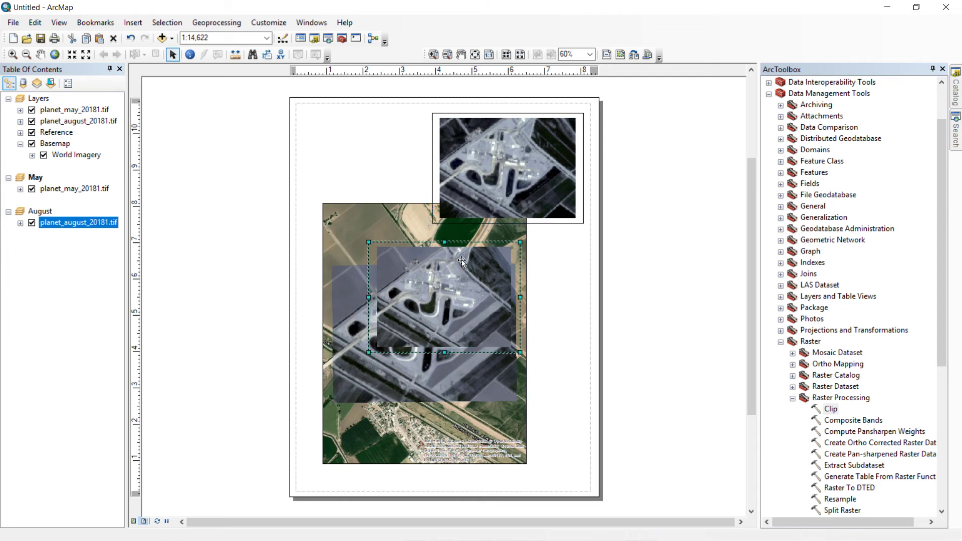
{"action": "left_click_drag", "start_coordinate": [461, 244], "coordinate": [531, 331]}
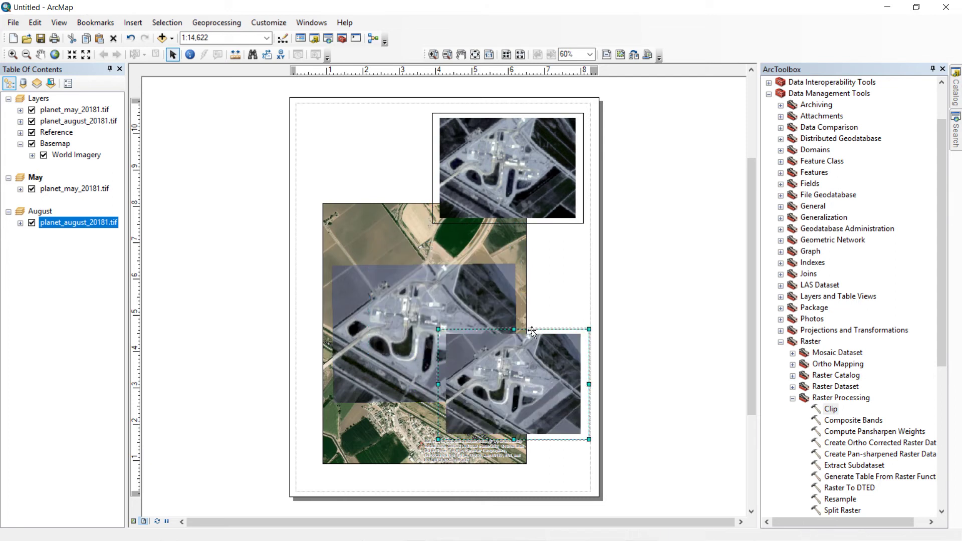
Shrink the Layers data frame and move it to the left side of the page between the heights of the other two frames
{"action": "left_click", "coordinate": [501, 290]}
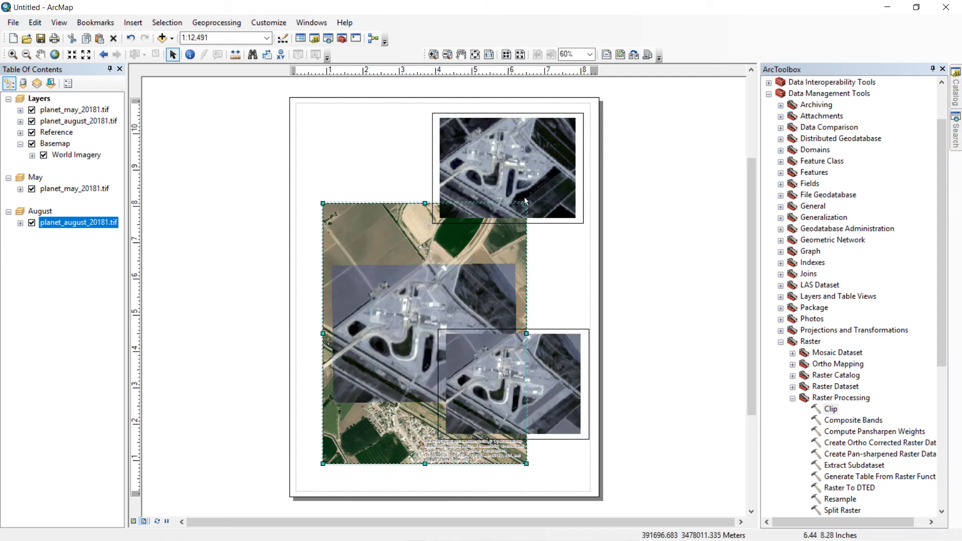
{"action": "key", "text": "Delete"}
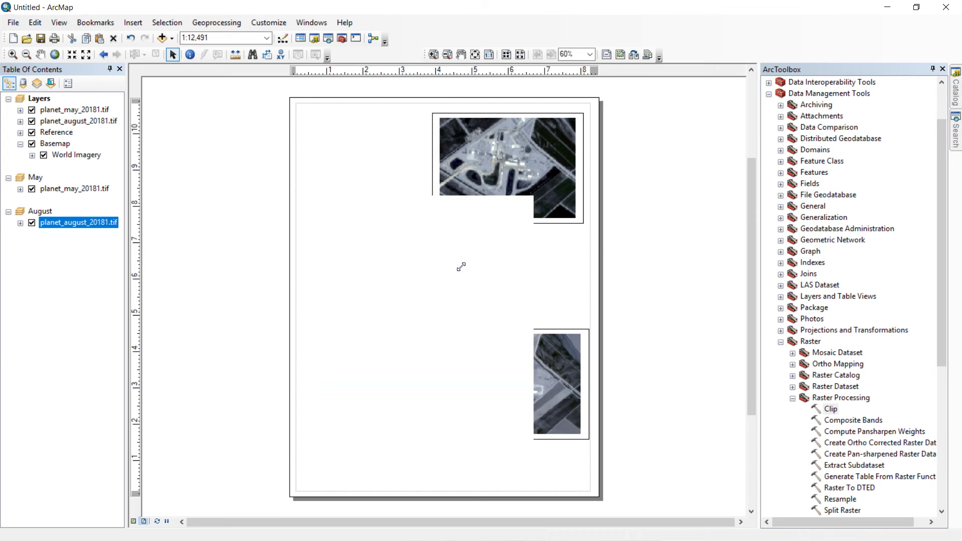
{"action": "key", "text": "ctrl+z"}
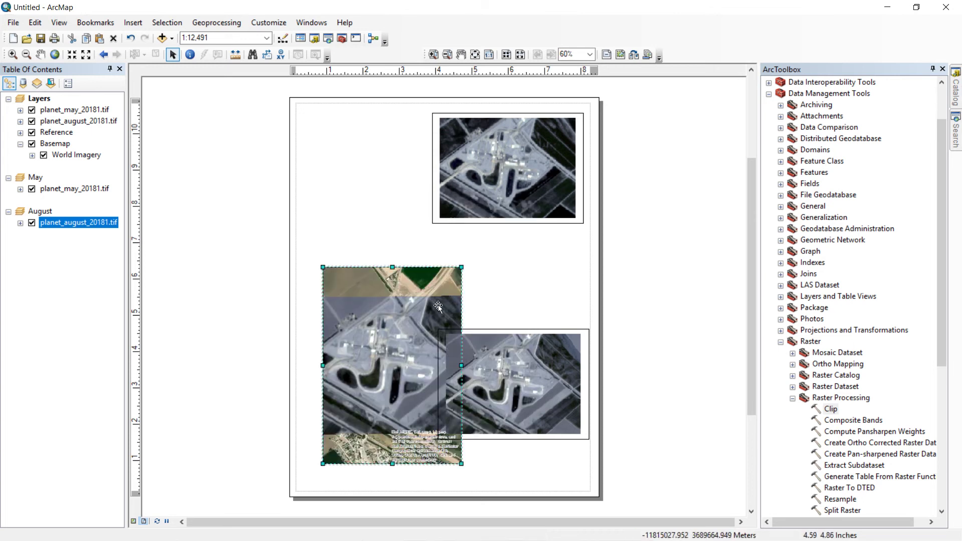
{"action": "left_click_drag", "start_coordinate": [428, 294], "coordinate": [438, 202]}
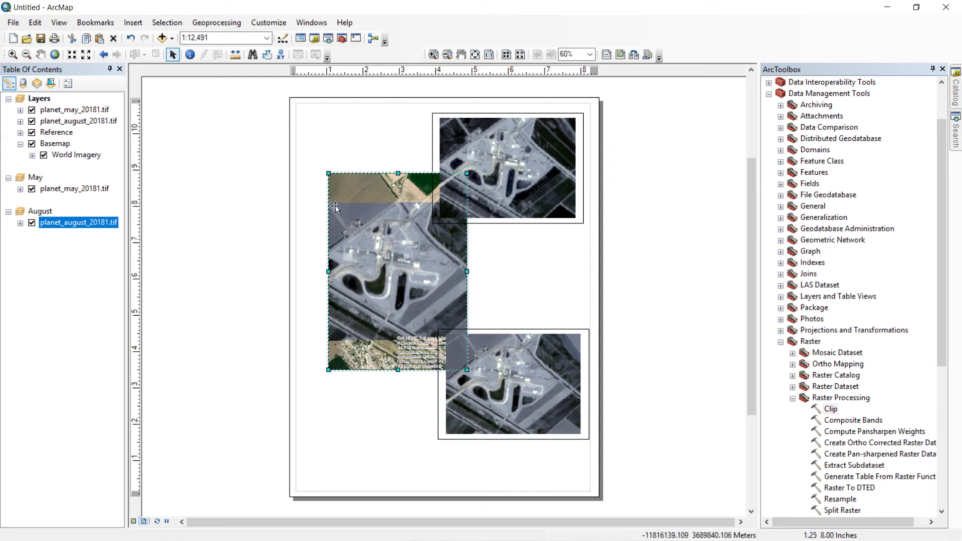
{"action": "left_click_drag", "start_coordinate": [364, 190], "coordinate": [342, 193]}
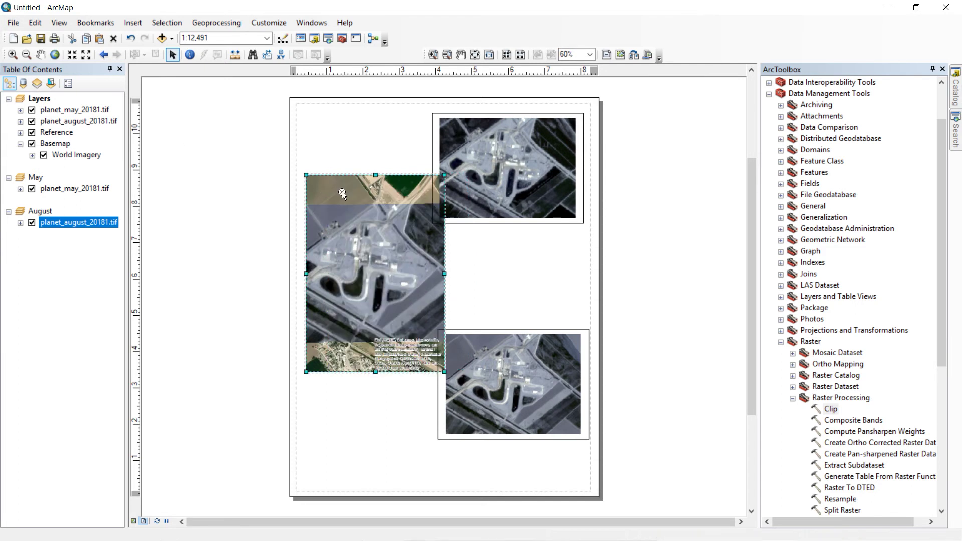
Select the August data frame on the layout page, and finally make the May data frame the active one
{"action": "left_click", "coordinate": [502, 173]}
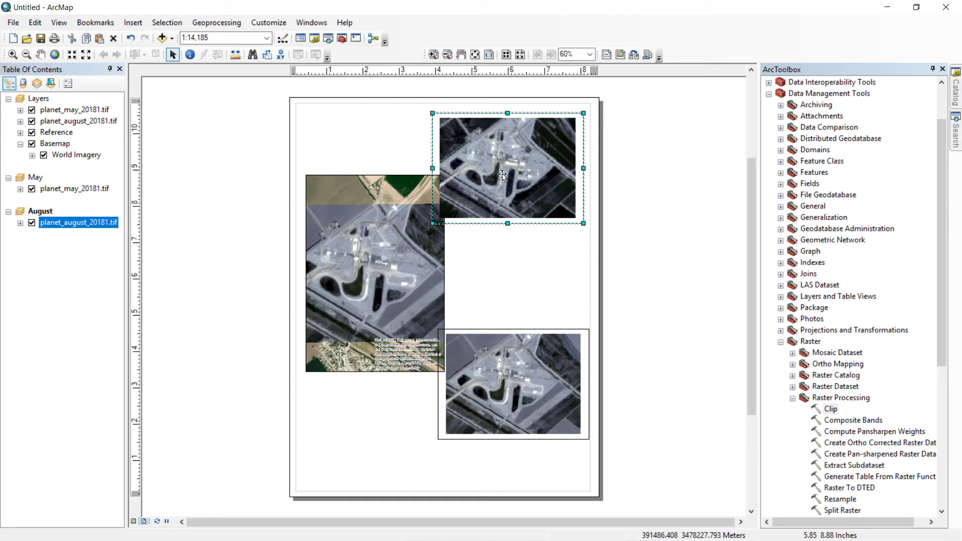
{"action": "left_click", "coordinate": [530, 391]}
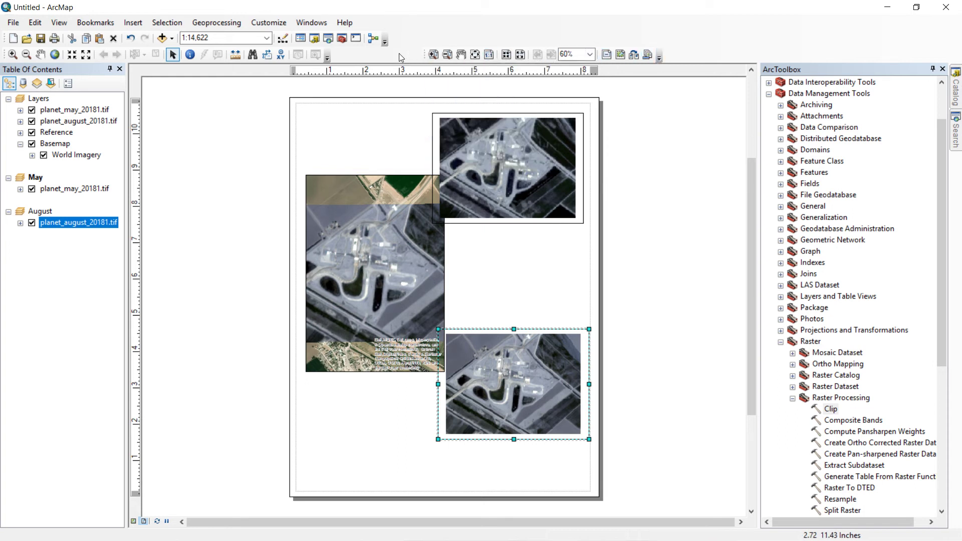
{"action": "left_click", "coordinate": [254, 25]}
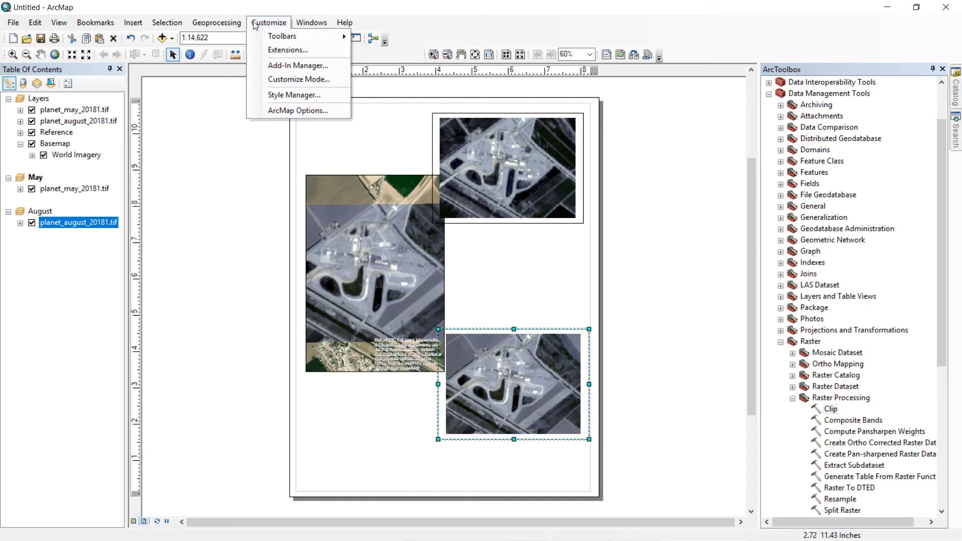
{"action": "mouse_move", "coordinate": [278, 36]}
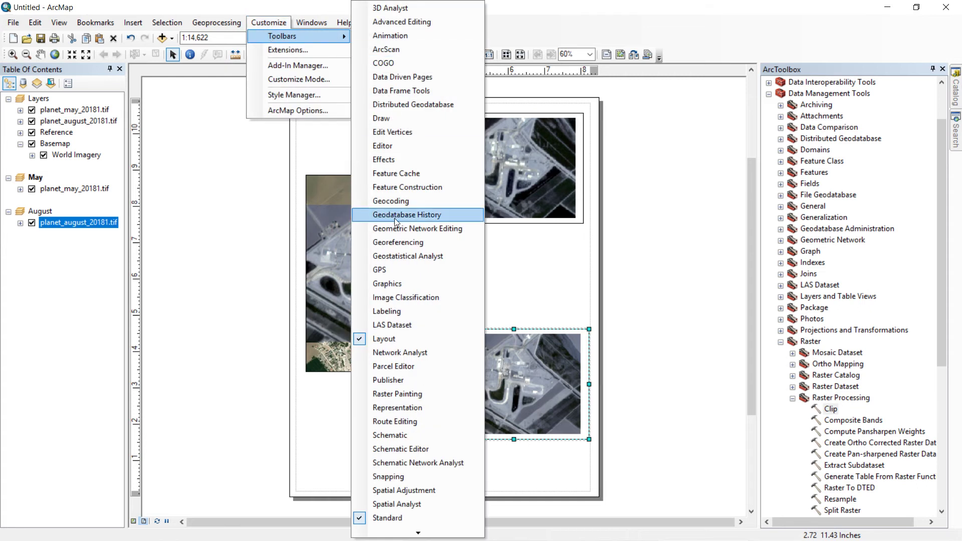
{"action": "left_click", "coordinate": [677, 223]}
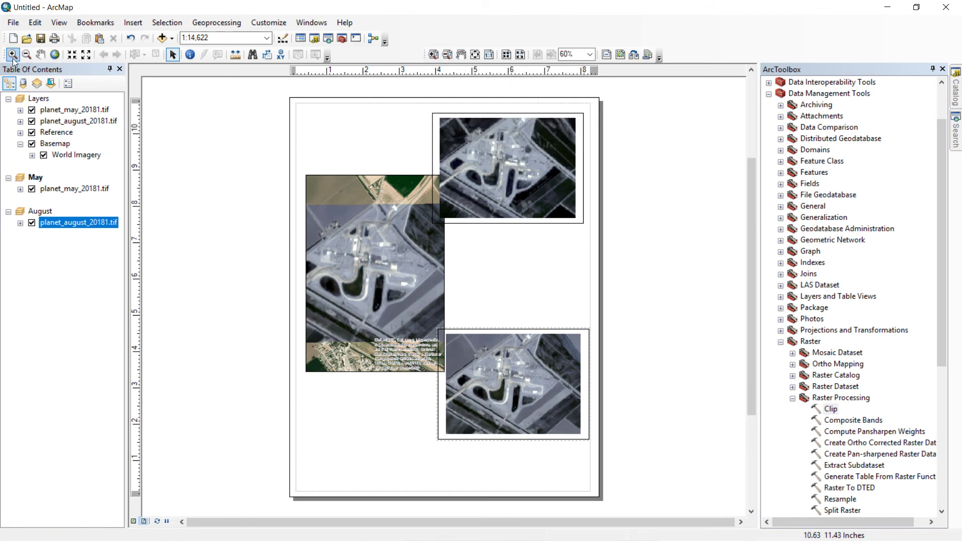
Pan the May image slightly down and to the right within its data frame, and nudge the August image slightly upward in its frame
{"action": "left_click", "coordinate": [43, 58]}
{"action": "left_click_drag", "start_coordinate": [486, 396], "coordinate": [525, 393]}
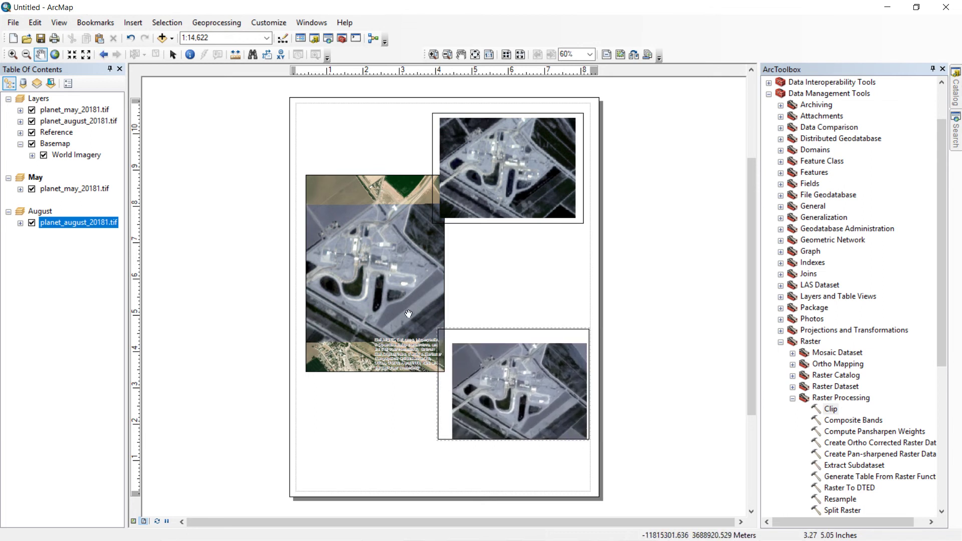
{"action": "mouse_move", "coordinate": [509, 179]}
{"action": "left_mouse_down"}
{"action": "mouse_move", "coordinate": [501, 184]}
{"action": "mouse_move", "coordinate": [512, 177]}
{"action": "left_mouse_up"}
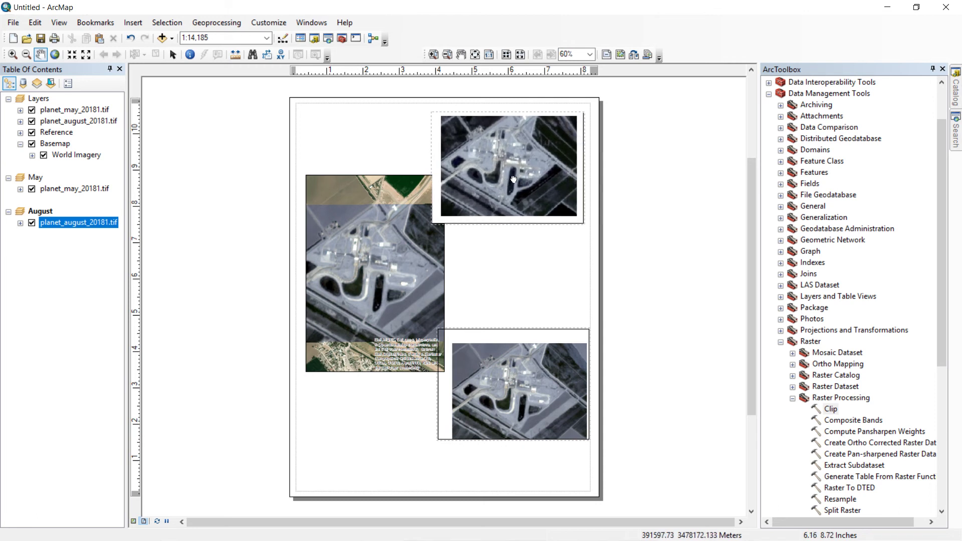
Pan the layout page slightly, and enlarge the page view to 73% around the three data frames
{"action": "left_click", "coordinate": [461, 55]}
{"action": "mouse_move", "coordinate": [504, 248]}
{"action": "left_mouse_down"}
{"action": "mouse_move", "coordinate": [442, 269]}
{"action": "mouse_move", "coordinate": [491, 226]}
{"action": "mouse_move", "coordinate": [452, 254]}
{"action": "mouse_move", "coordinate": [516, 253]}
{"action": "left_mouse_up"}
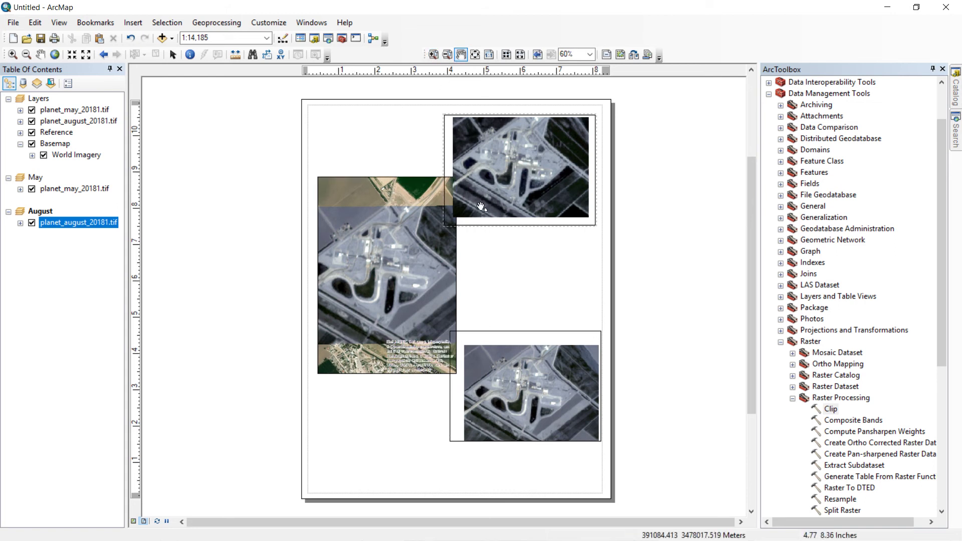
{"action": "left_click", "coordinate": [433, 54]}
{"action": "left_click_drag", "start_coordinate": [329, 121], "coordinate": [600, 486]}
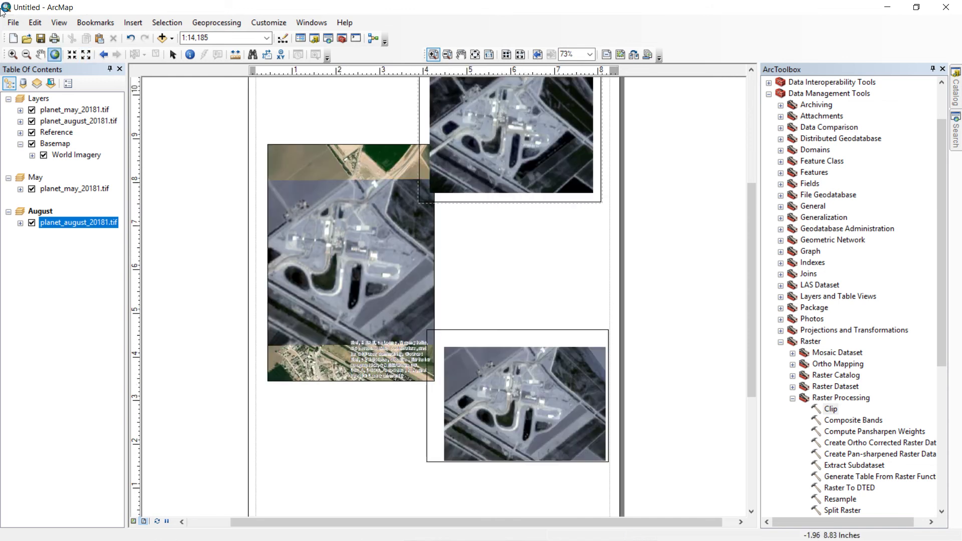
Zoom in on the image within the May data frame to a scale of about 1:6,387 so it fills the frame
{"action": "mouse_move", "coordinate": [2, 2]}
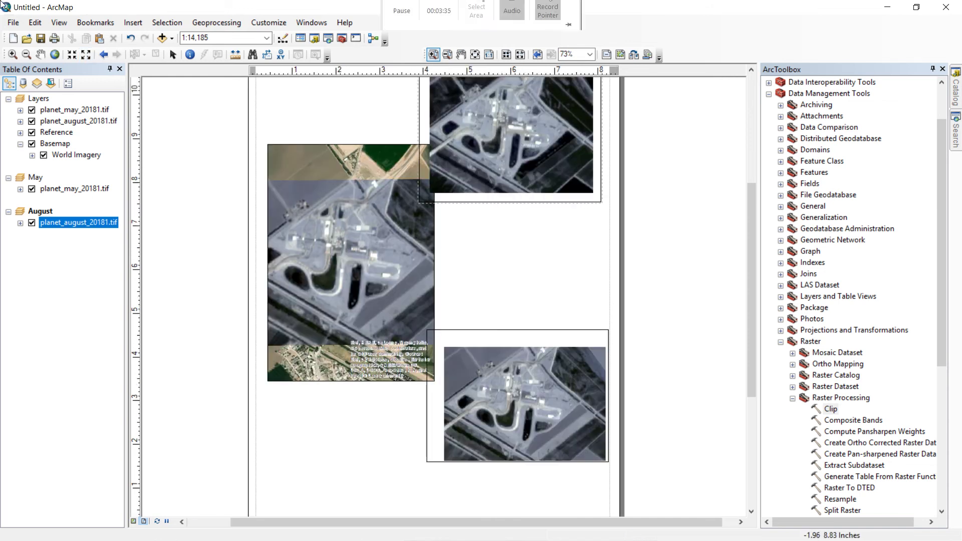
{"action": "left_click", "coordinate": [13, 54]}
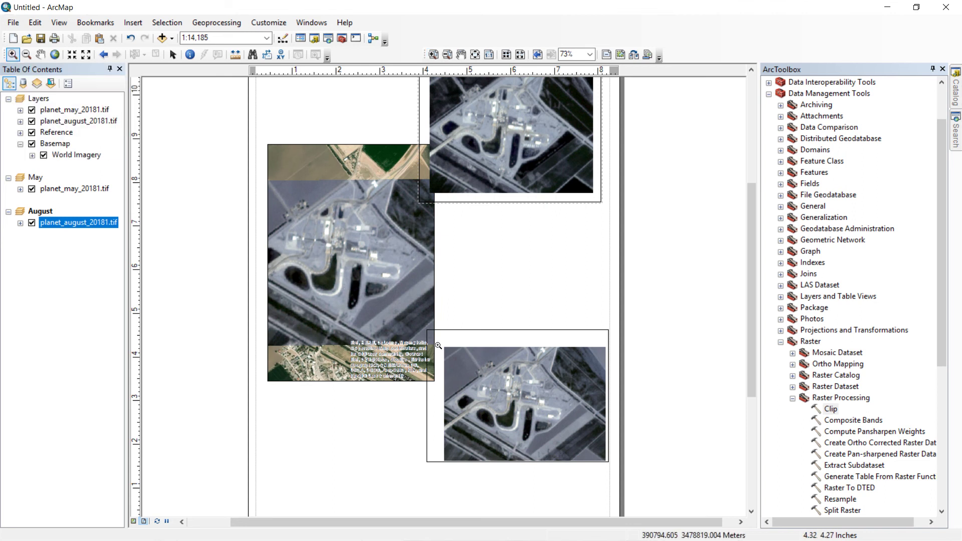
{"action": "left_click_drag", "start_coordinate": [433, 338], "coordinate": [586, 458]}
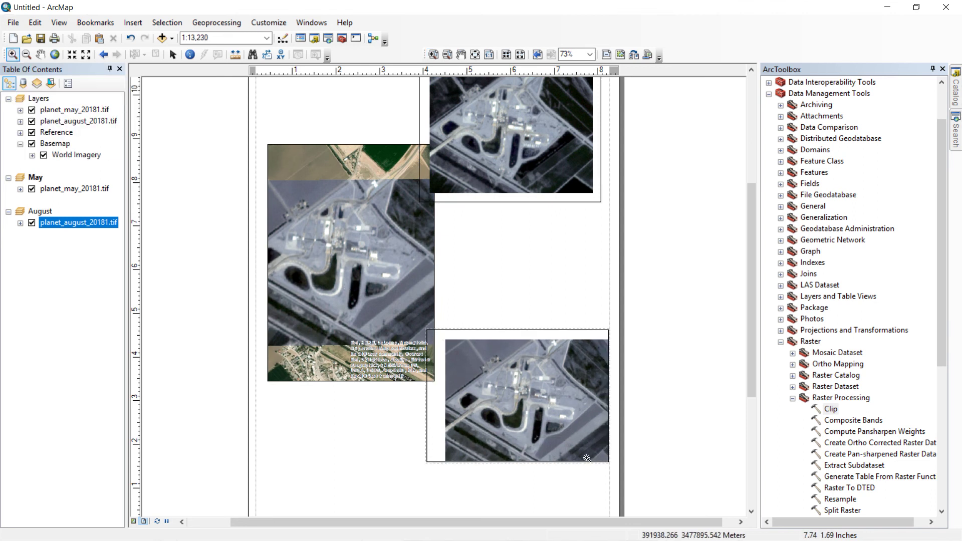
{"action": "left_click", "coordinate": [580, 424]}
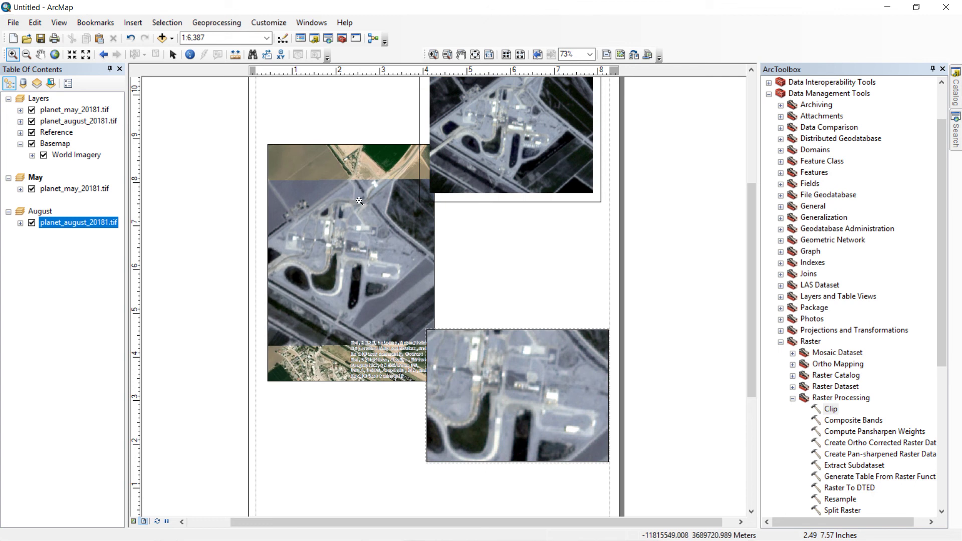
Turn on draft mode for the layout and extend the August data frame's lower edge downward by about 1 inch
{"action": "left_click", "coordinate": [607, 55]}
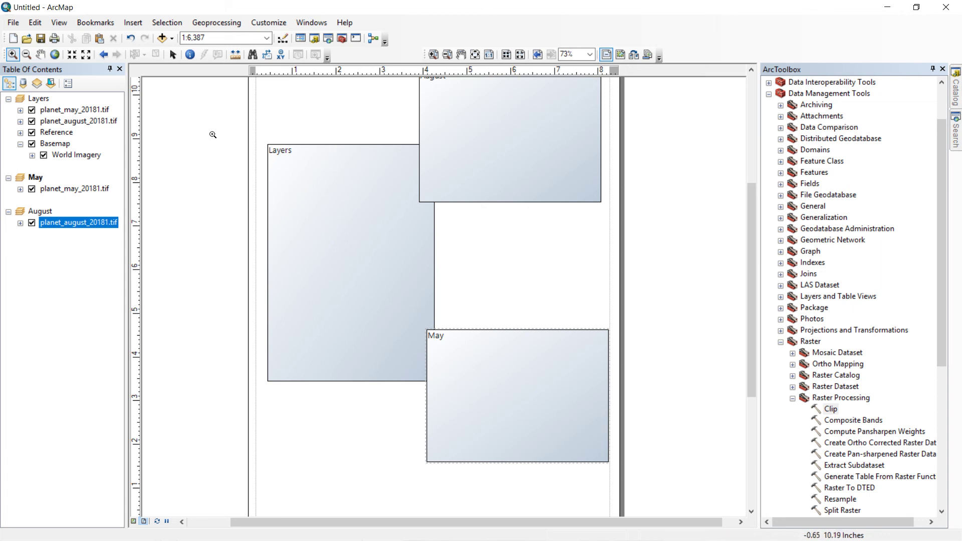
{"action": "left_click", "coordinate": [172, 54]}
{"action": "left_click_drag", "start_coordinate": [352, 234], "coordinate": [328, 304]}
{"action": "left_click_drag", "start_coordinate": [425, 282], "coordinate": [368, 222]}
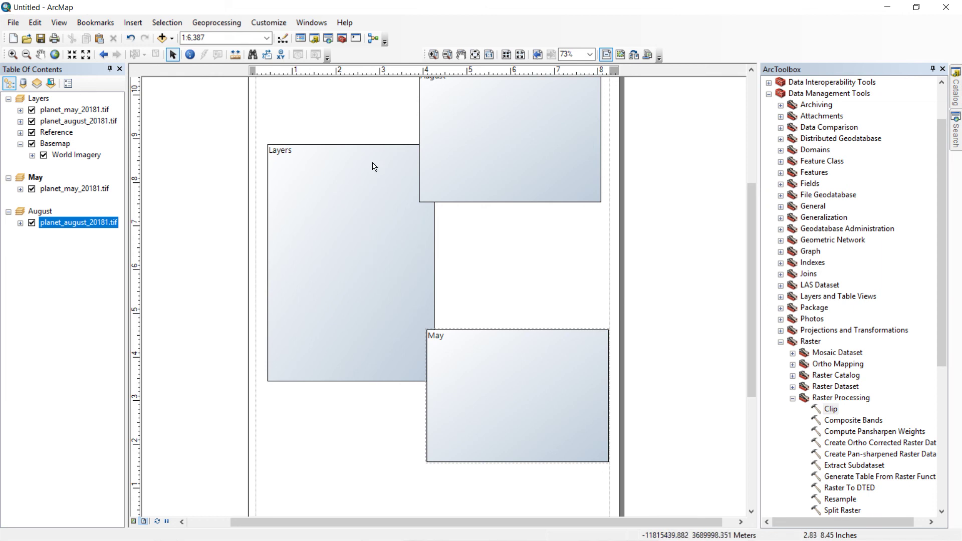
{"action": "left_click", "coordinate": [467, 163]}
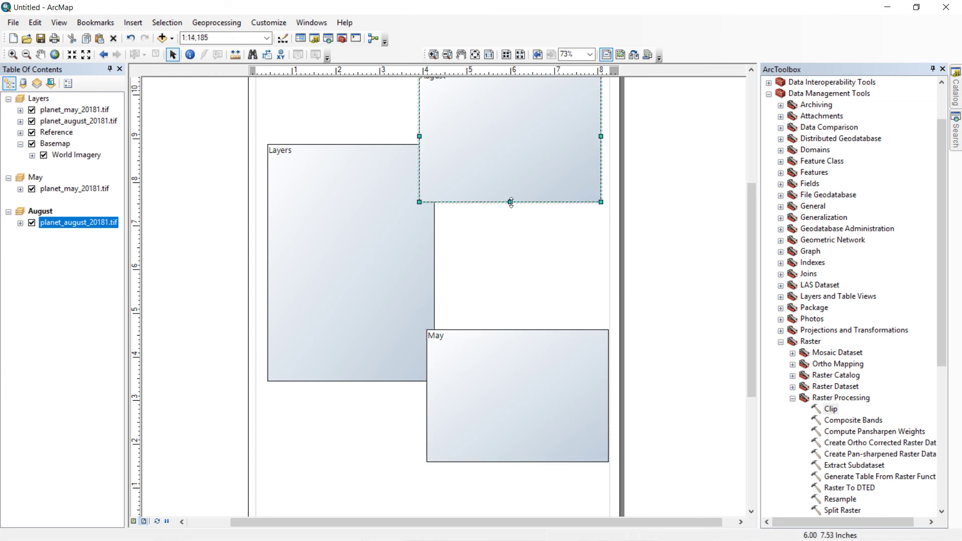
{"action": "left_click_drag", "start_coordinate": [510, 202], "coordinate": [511, 248]}
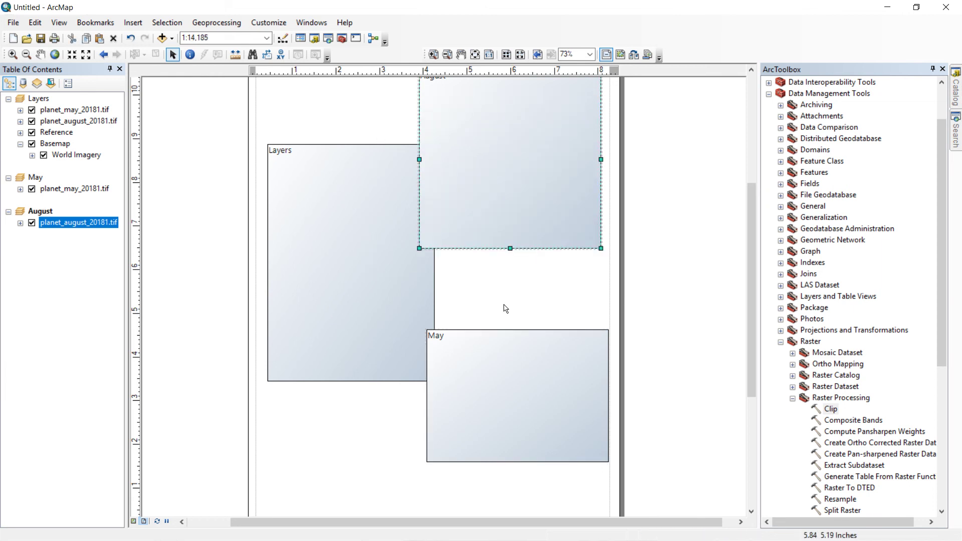
Extend the May data frame's upper edge upward by about 1 inch and turn off draft mode
{"action": "left_click", "coordinate": [506, 350]}
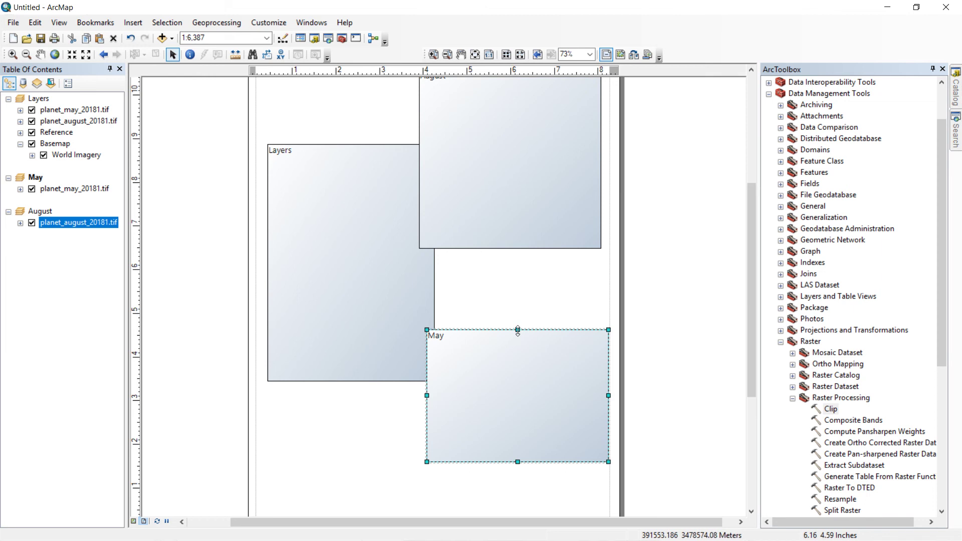
{"action": "left_click_drag", "start_coordinate": [509, 343], "coordinate": [508, 288]}
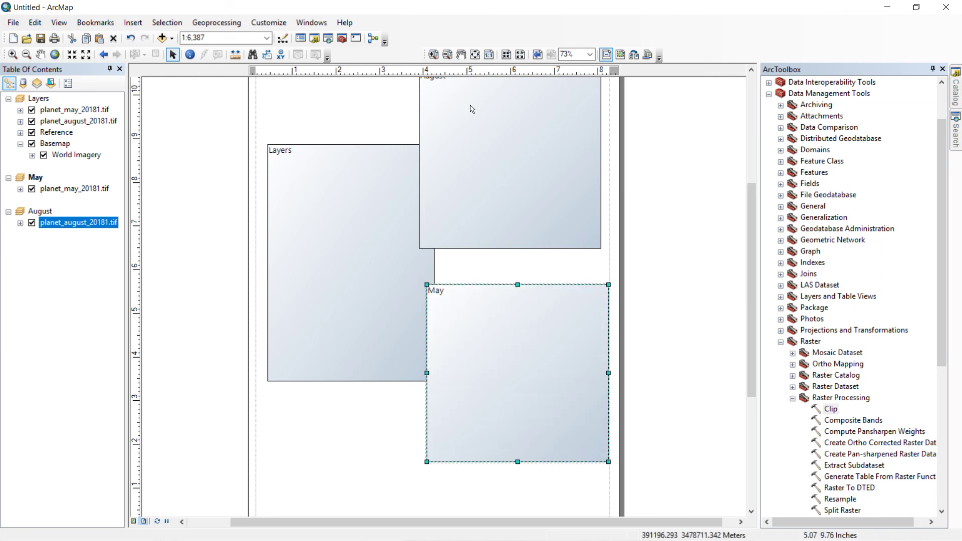
{"action": "left_click", "coordinate": [603, 57]}
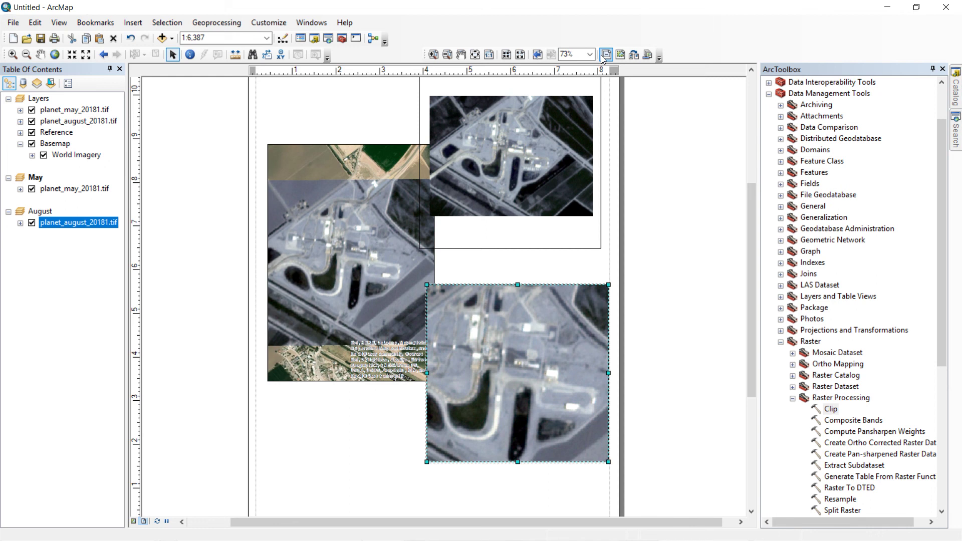
{"action": "mouse_move", "coordinate": [371, 2]}
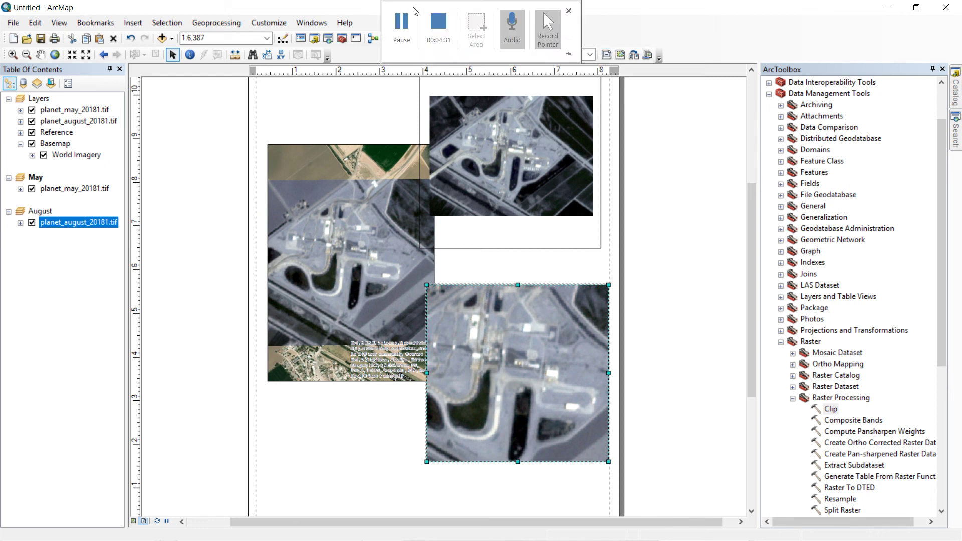